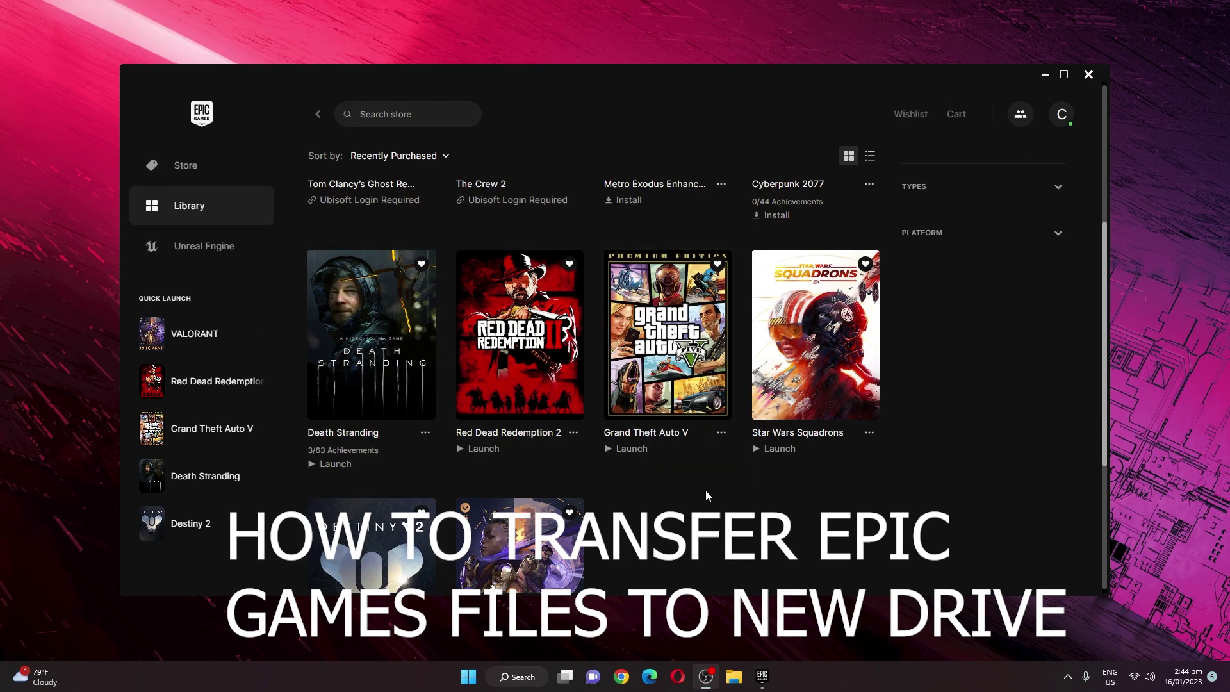
- Open File Explorer and look through the game folders on the GAMES 1 (D:) and GAMES 2 (H:) drives
click(735, 676)
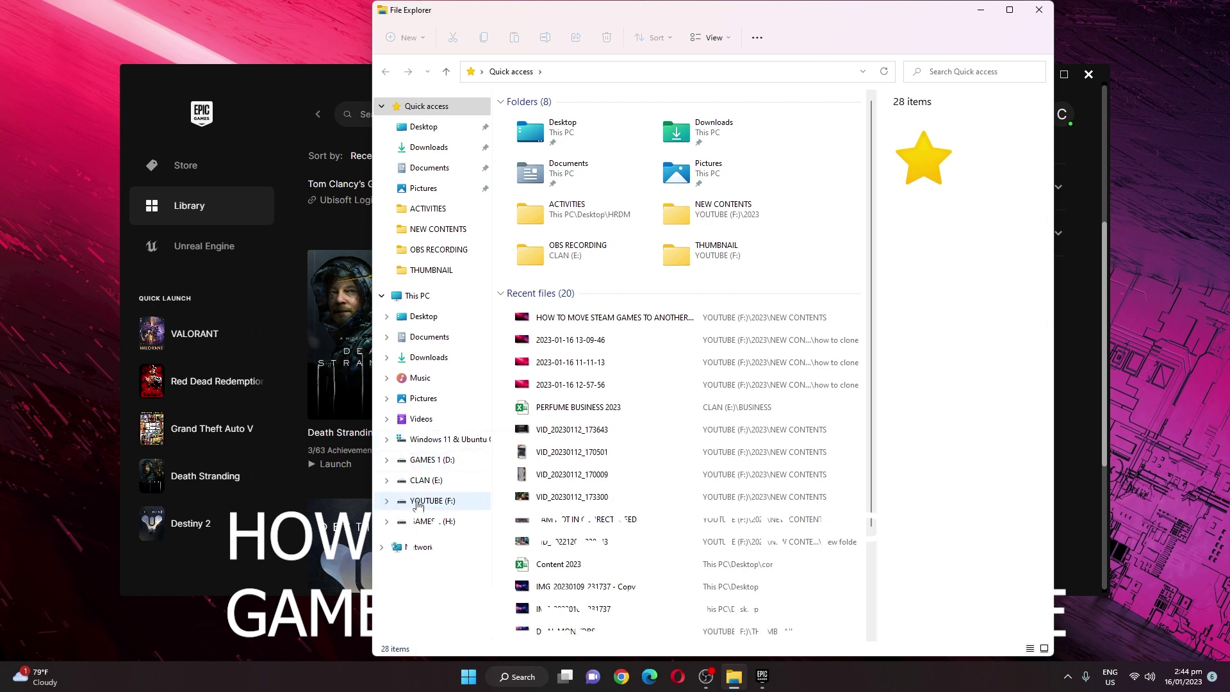
click(449, 461)
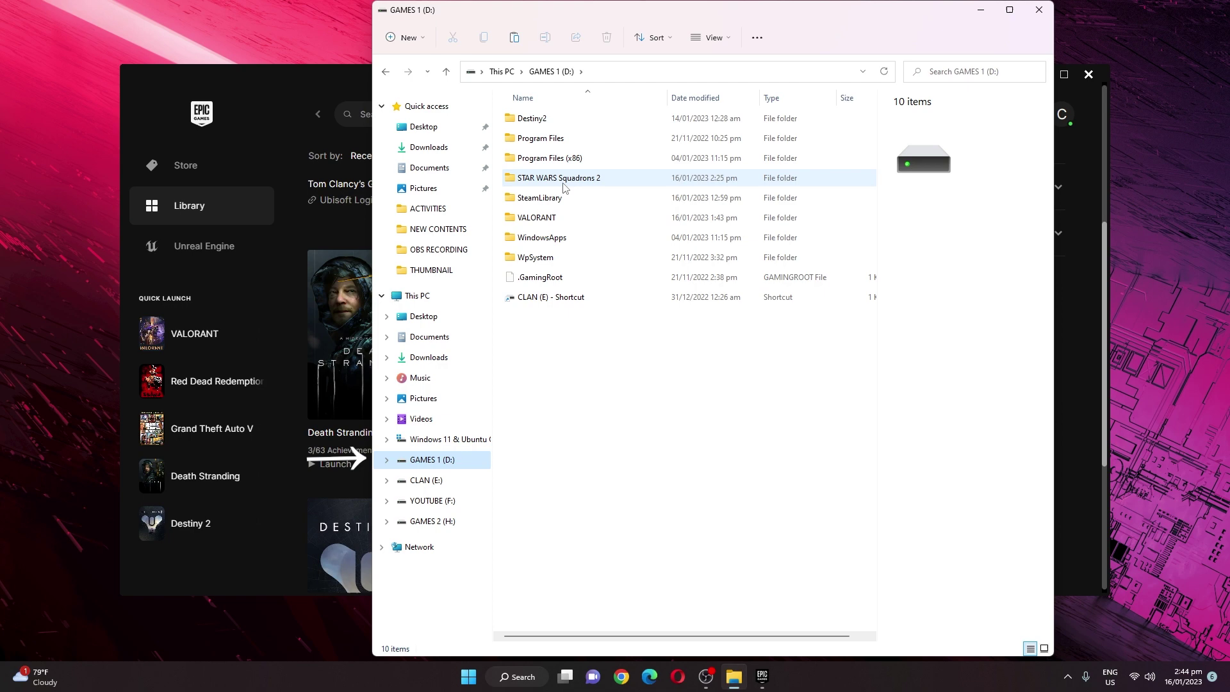
click(438, 522)
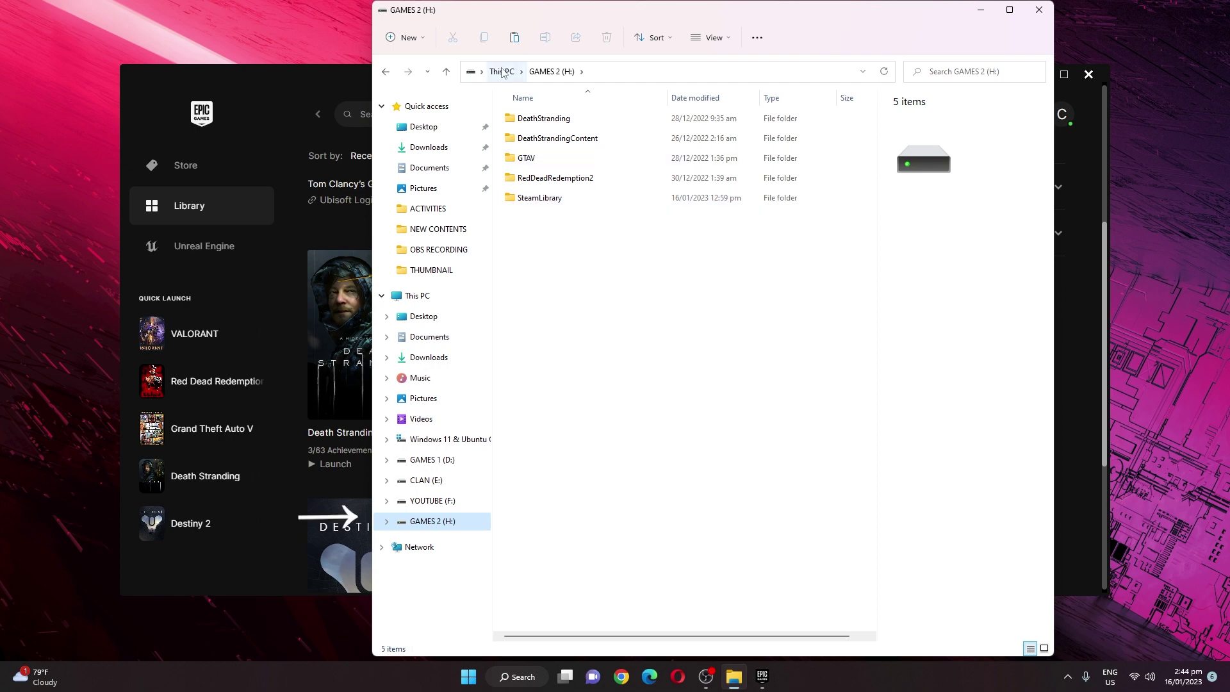
mouse_move(545, 124)
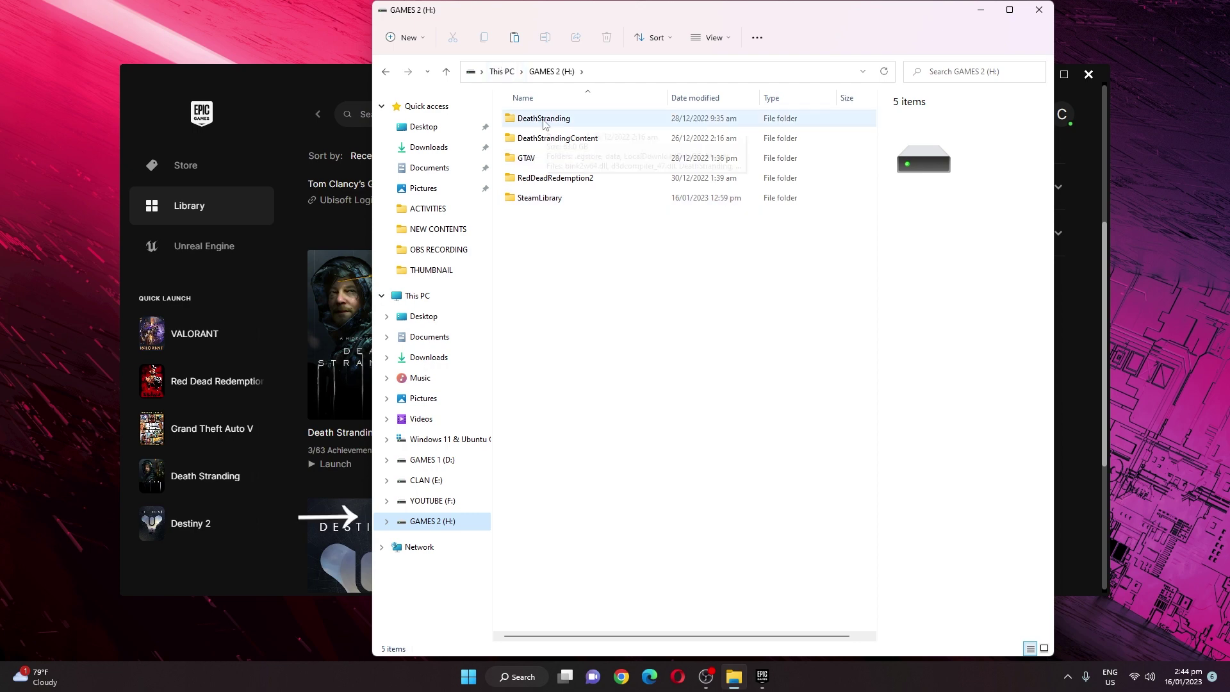
click(435, 464)
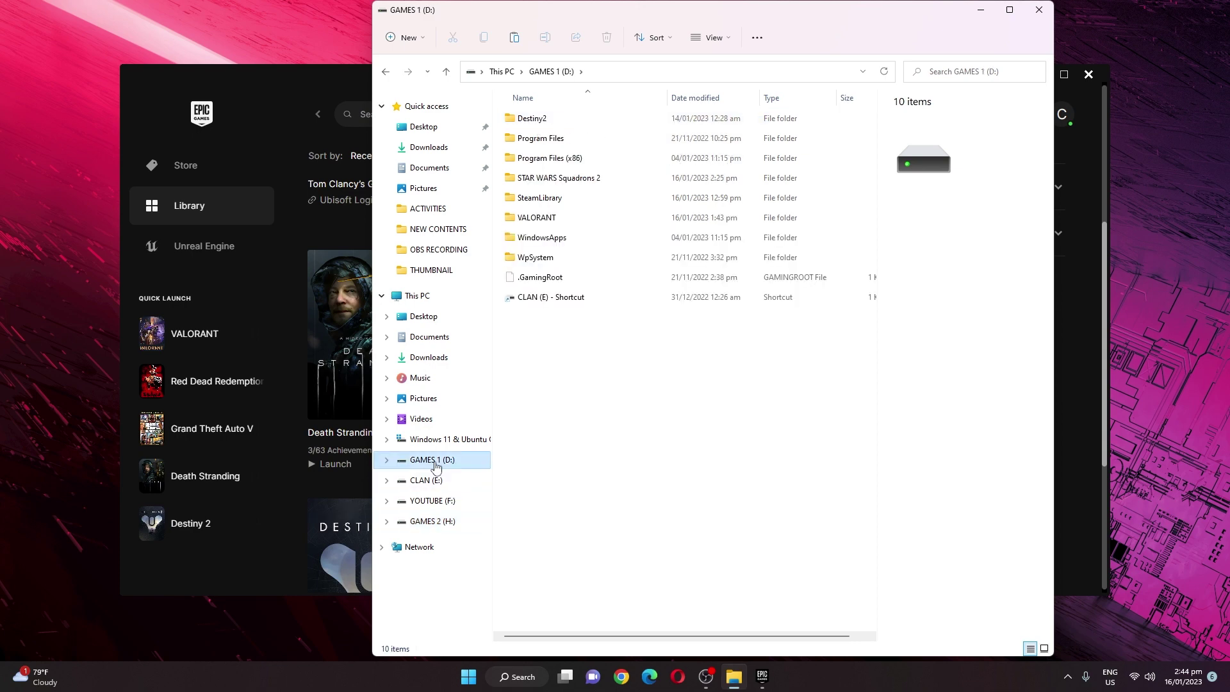
click(433, 521)
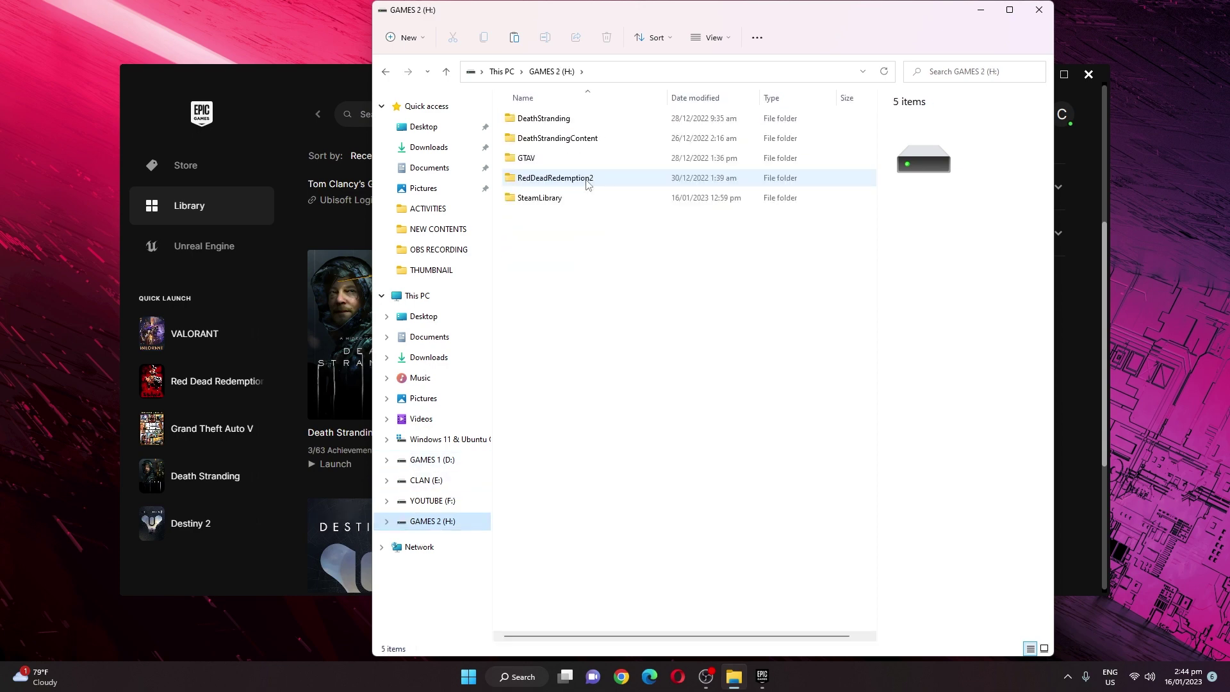
- Copy the GTAV folder from GAMES 2 (H:) to GAMES 1 (D:)
right_click(569, 179)
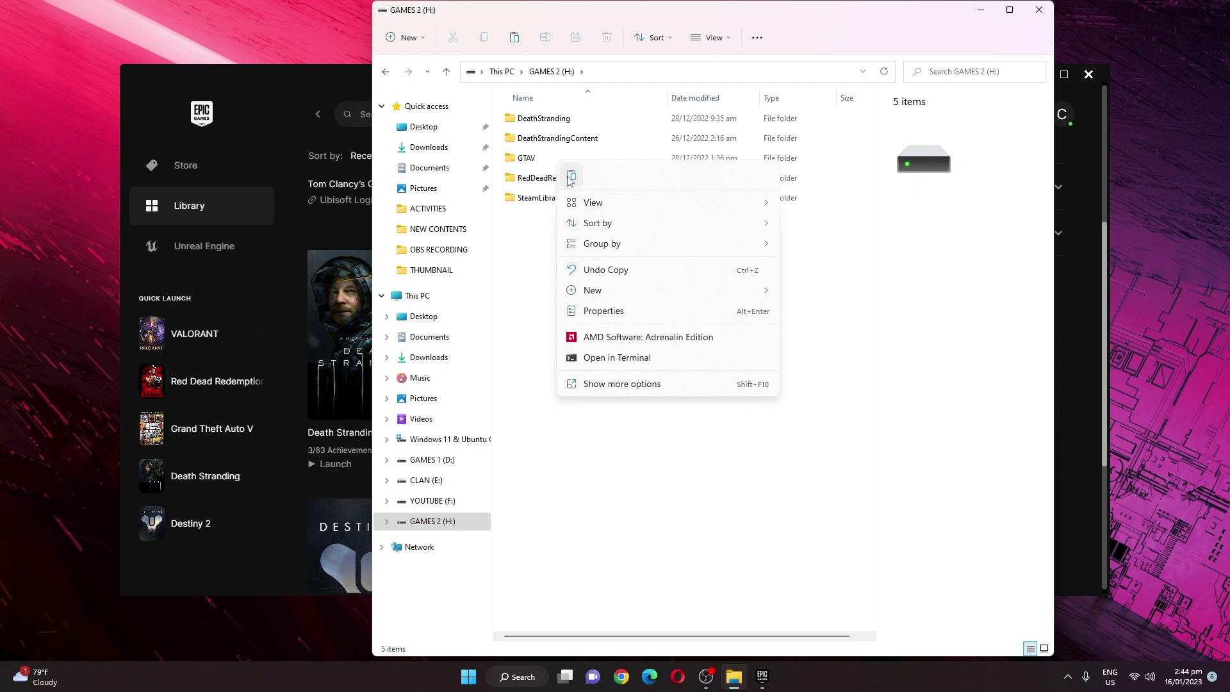
right_click(544, 164)
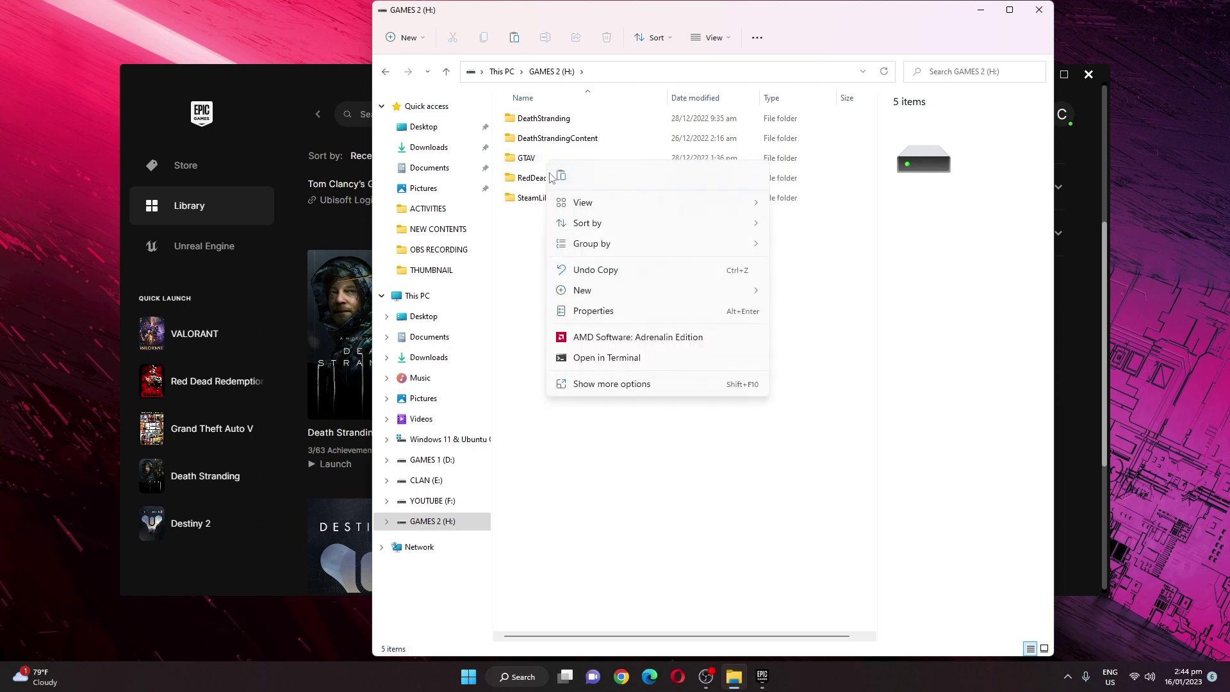
click(552, 176)
click(664, 218)
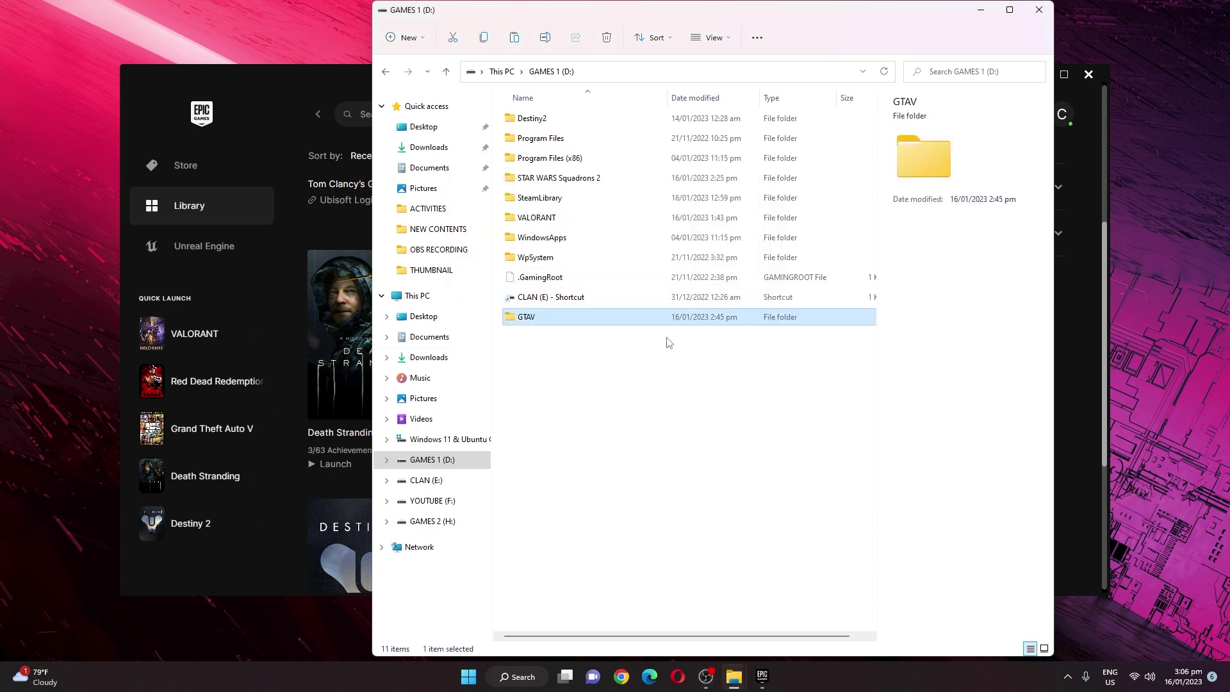
- Rename the copied GTAV folder on GAMES 1 (D:) as GTAV 2
right_click(597, 318)
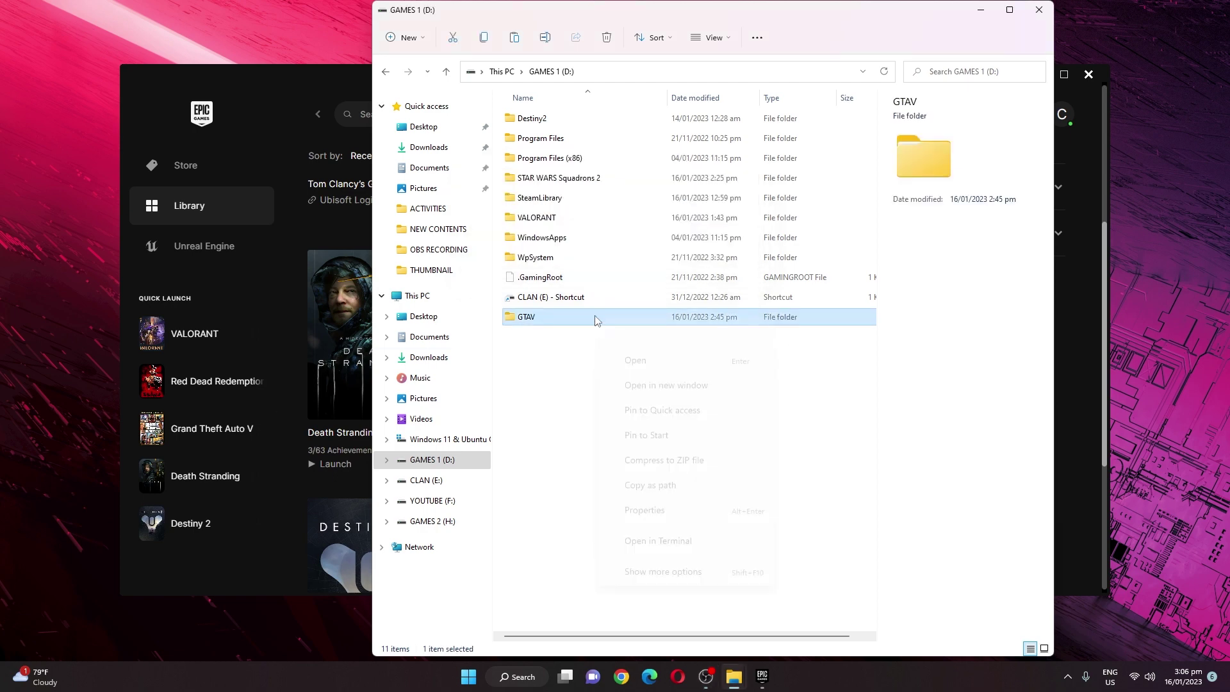
click(871, 474)
right_click(548, 327)
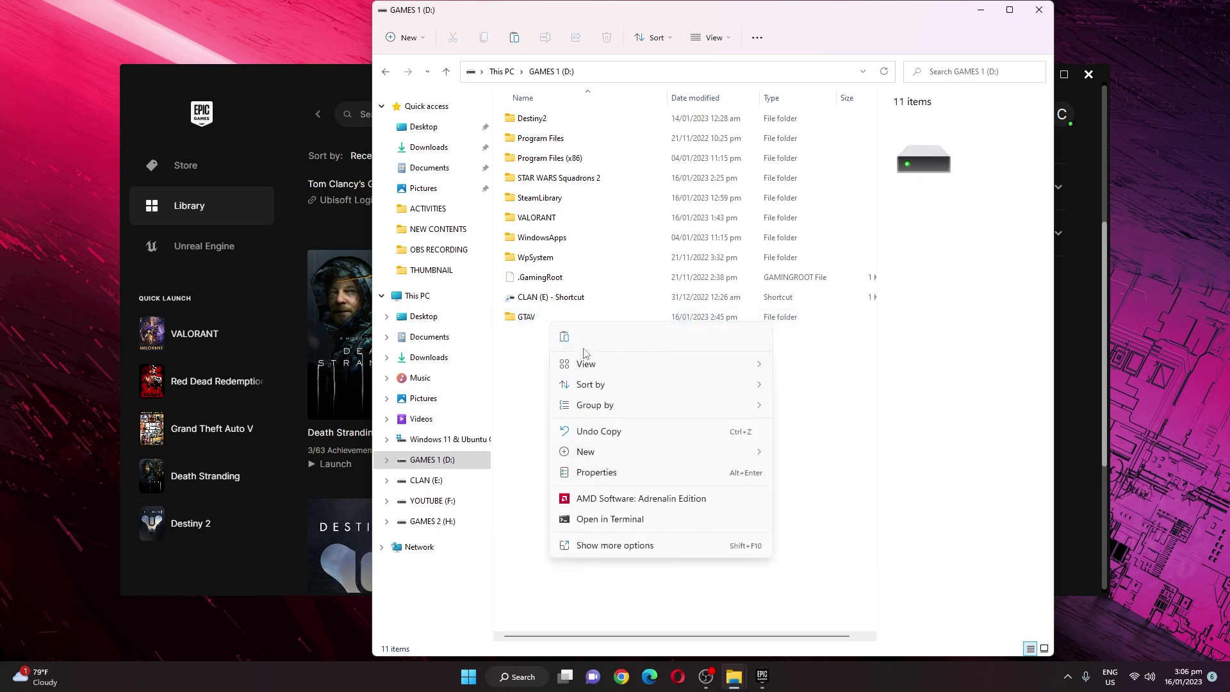
click(528, 343)
right_click(529, 319)
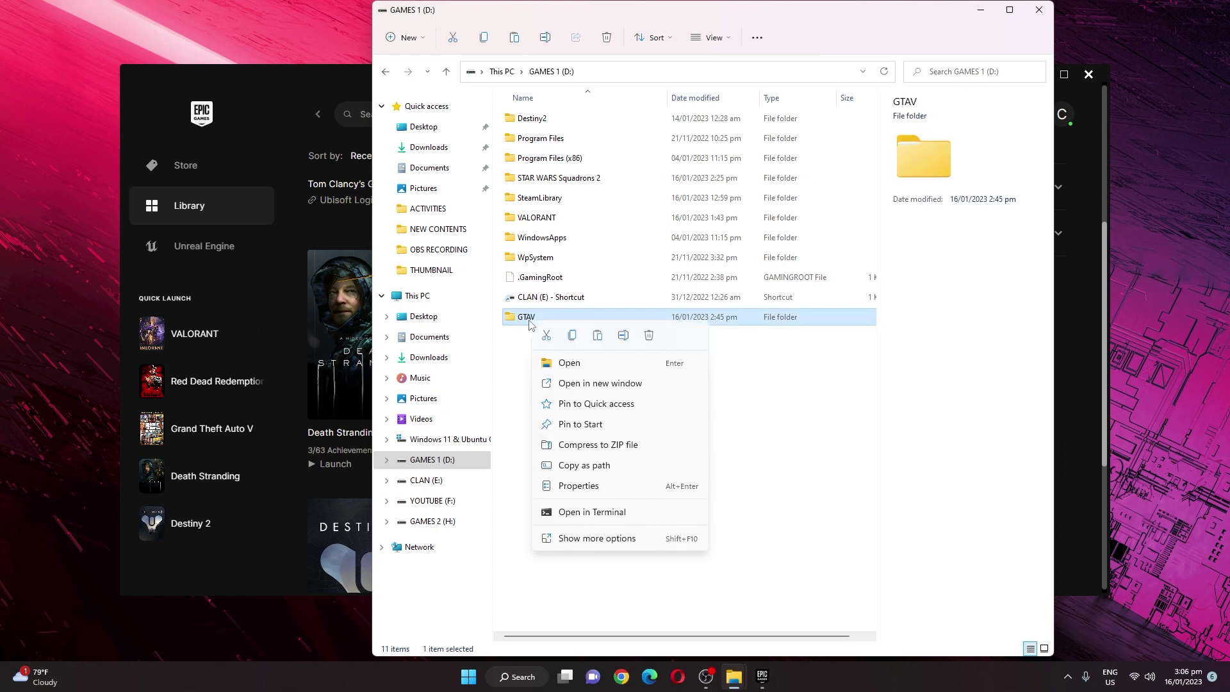
click(622, 335)
click(548, 317)
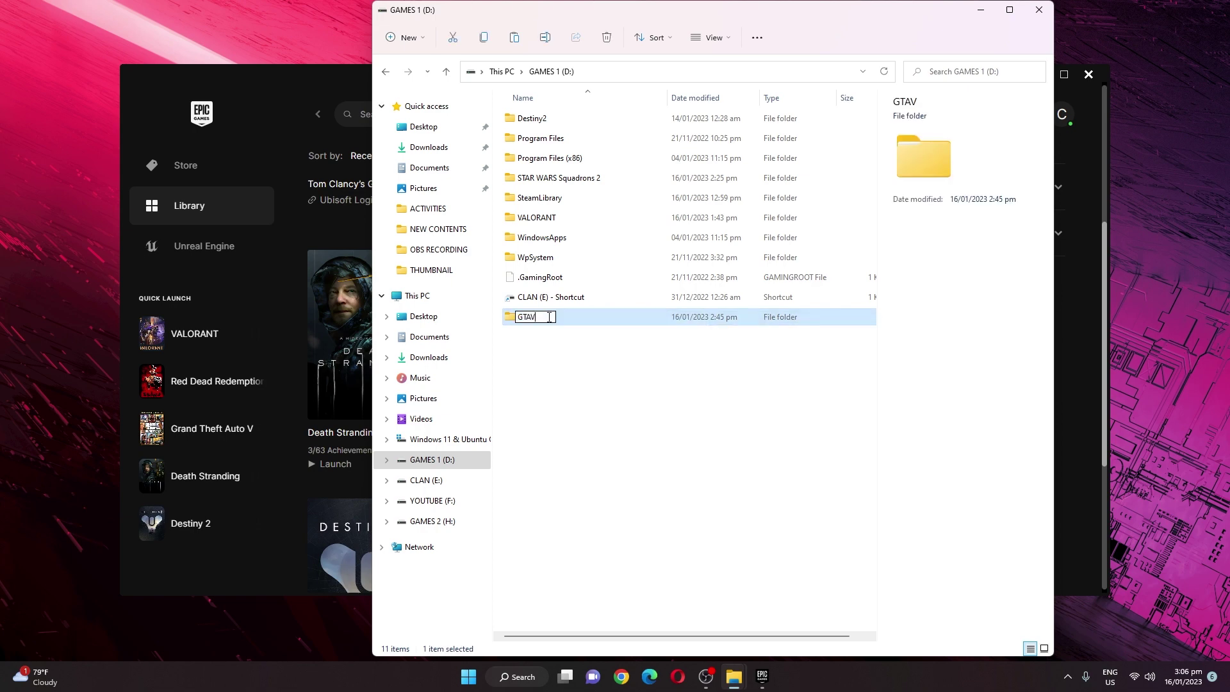
text(2)
key(Return)
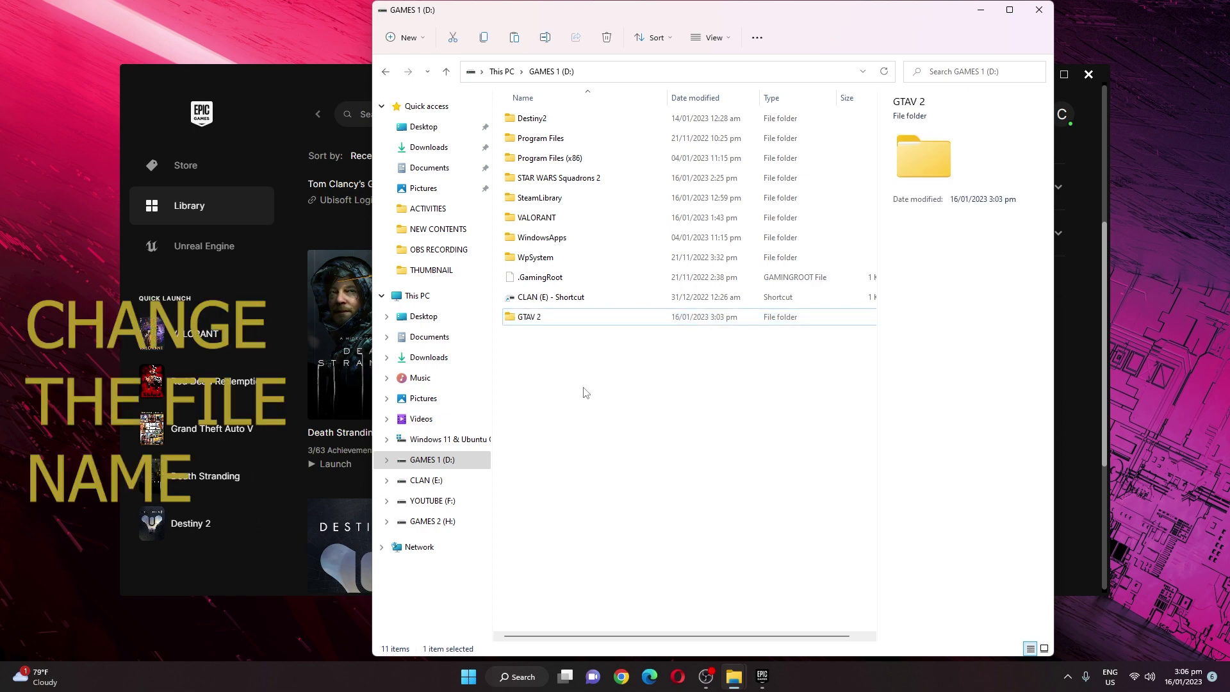
click(585, 392)
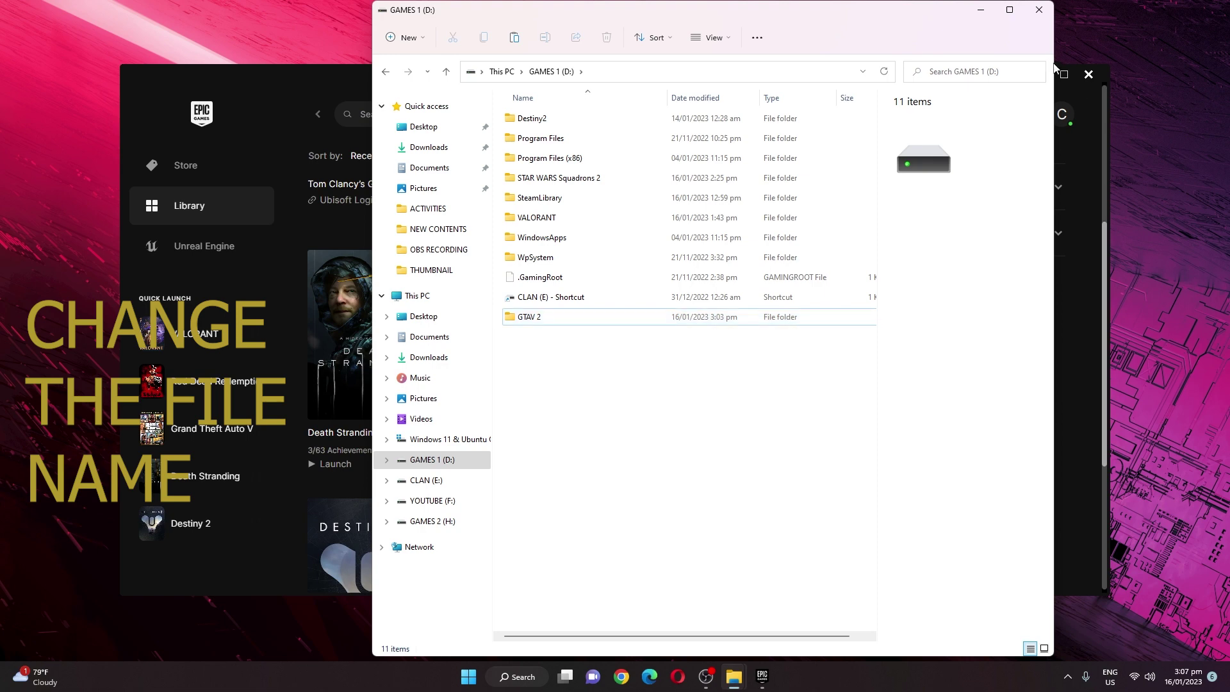
- Switch to the Epic Games Launcher and uninstall Grand Theft Auto V from the library
click(1058, 154)
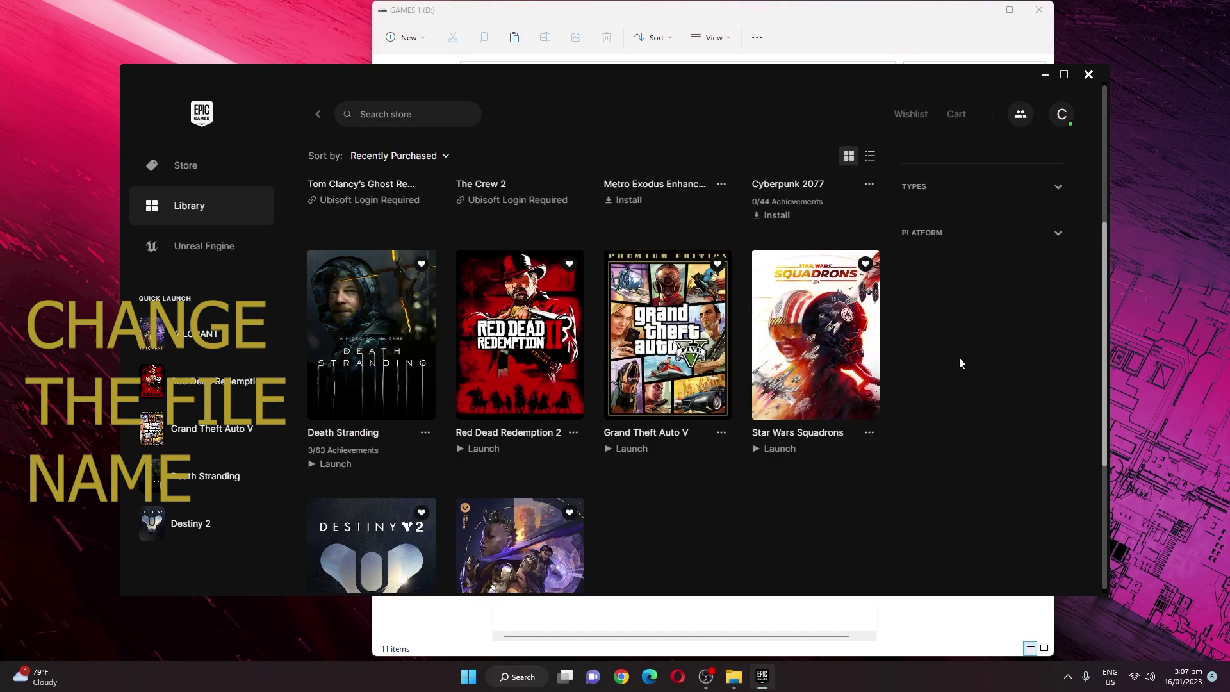
click(722, 434)
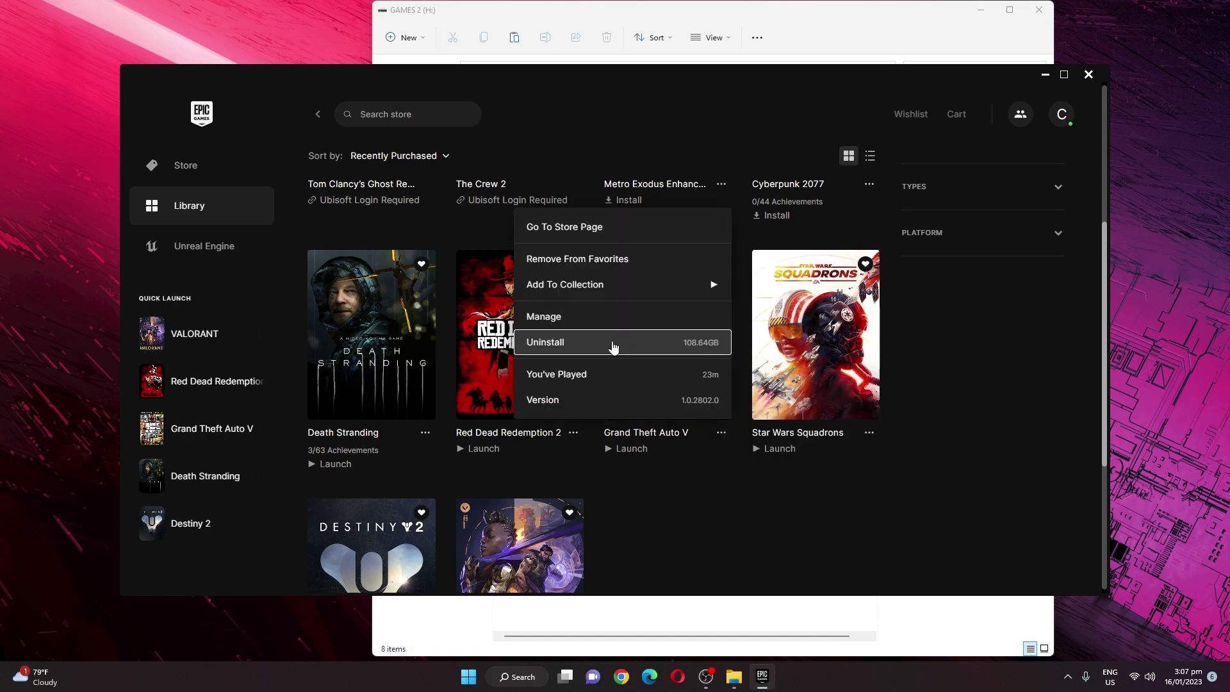
click(613, 348)
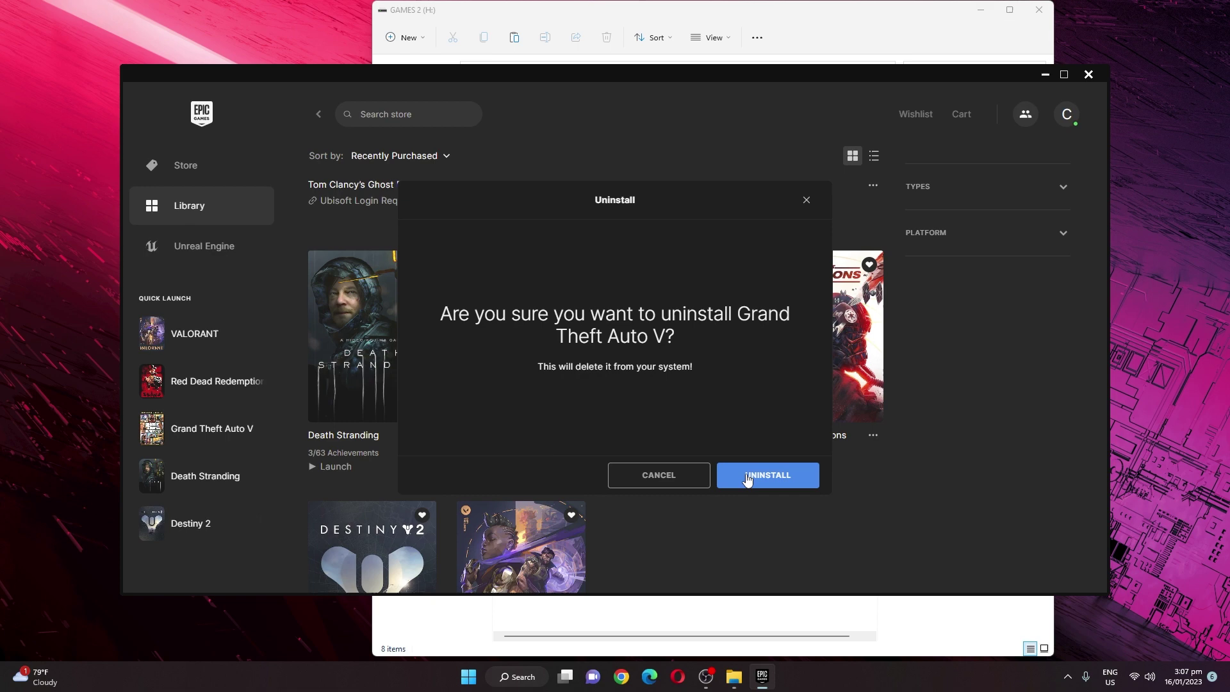
click(747, 478)
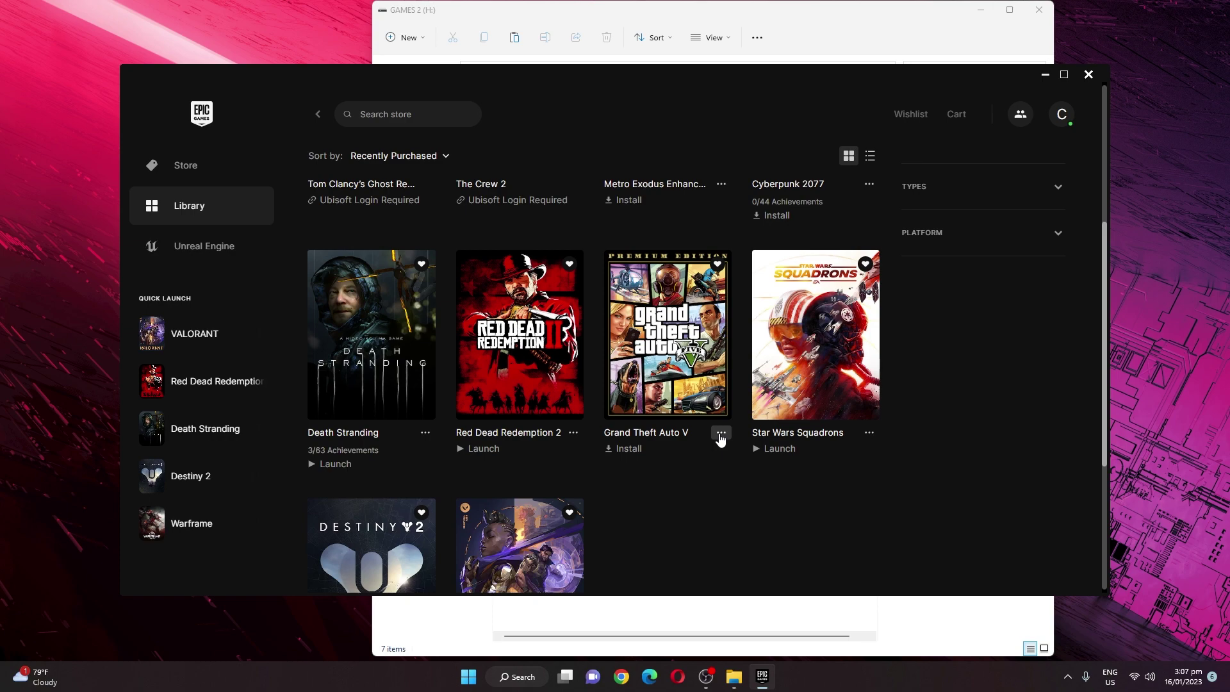
- Start installing Grand Theft Auto V to GAMES 1 (D:) with auto-update and shortcut creation enabled, and cancel the install once it is under way
click(664, 452)
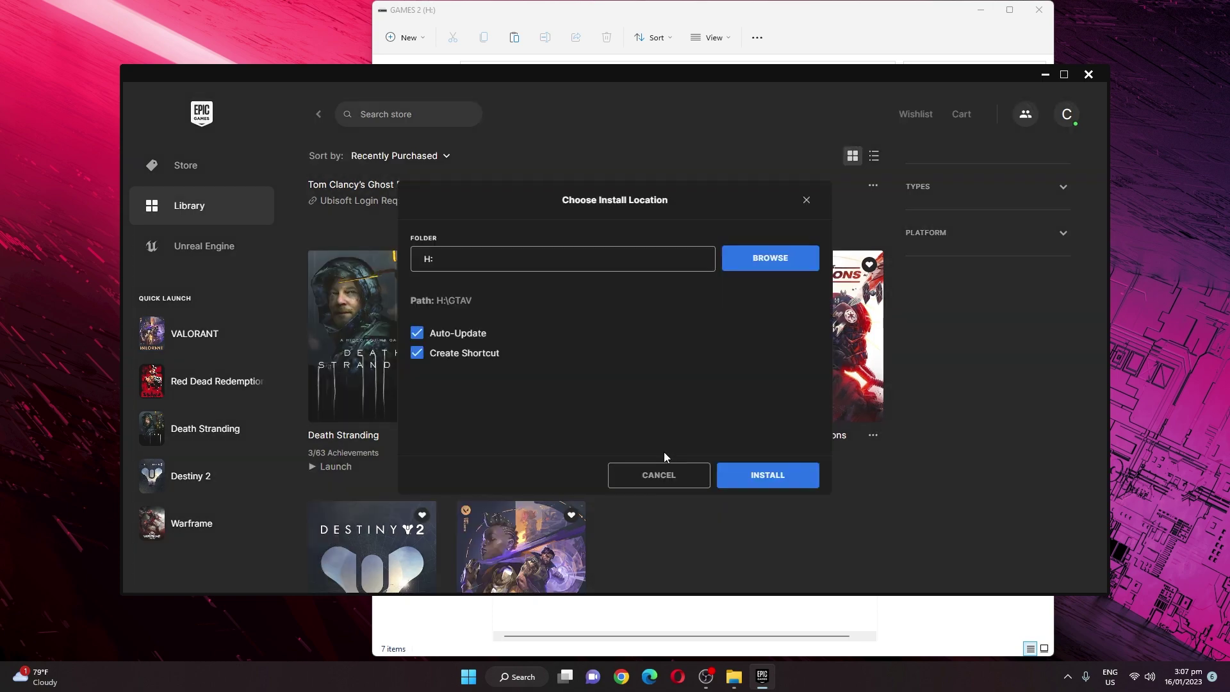
click(776, 263)
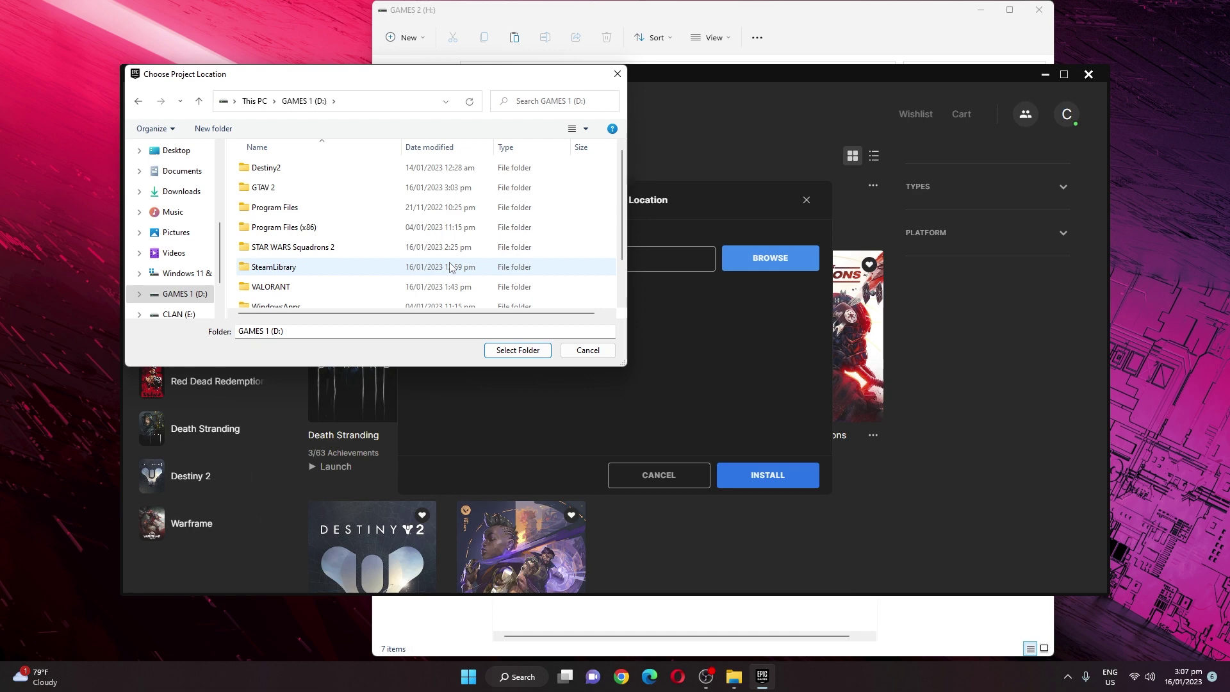
scroll(562, 282, down, 1)
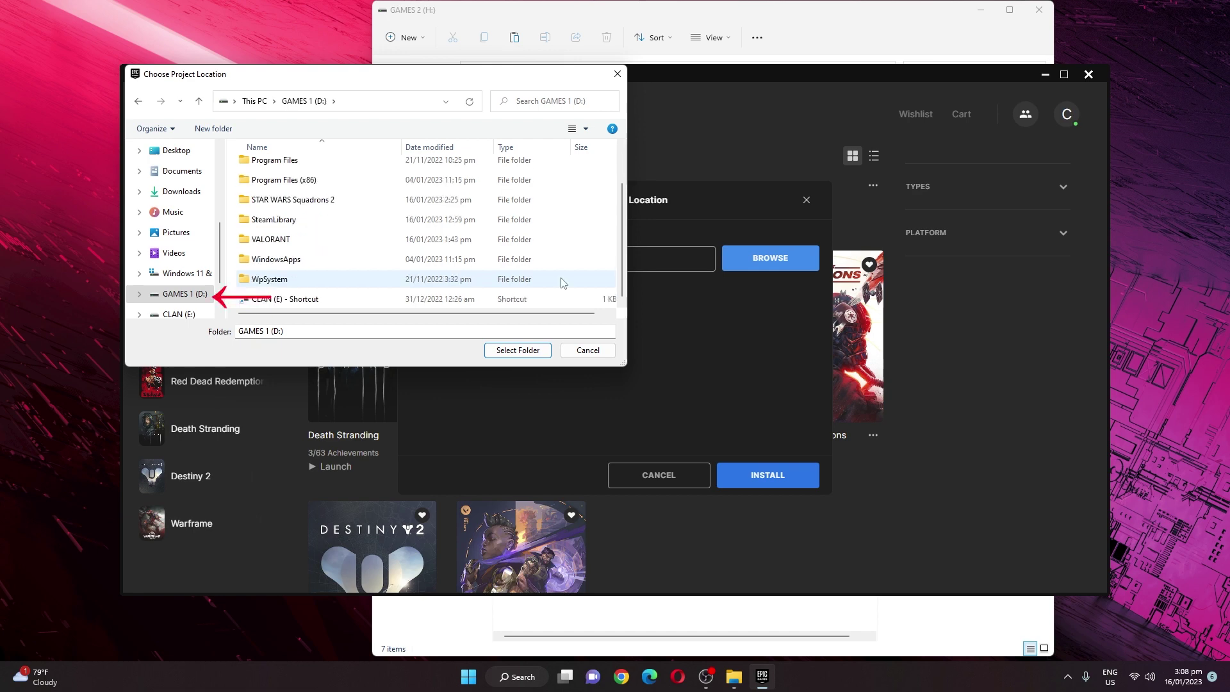
click(512, 353)
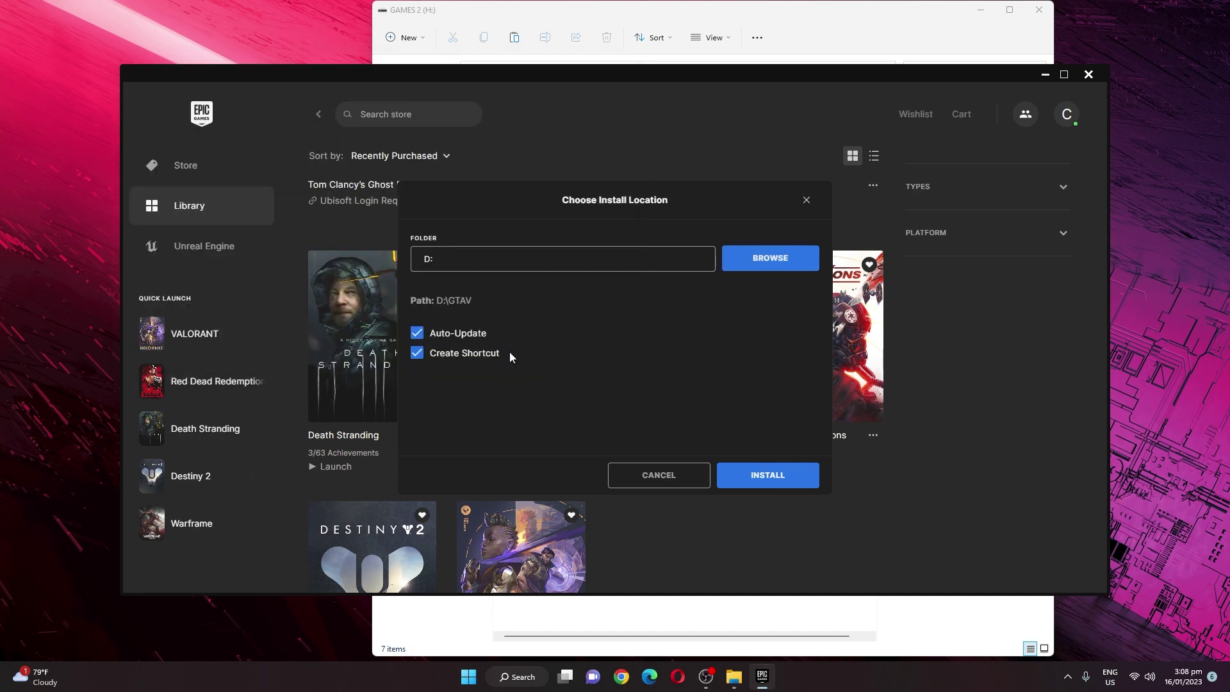
click(756, 476)
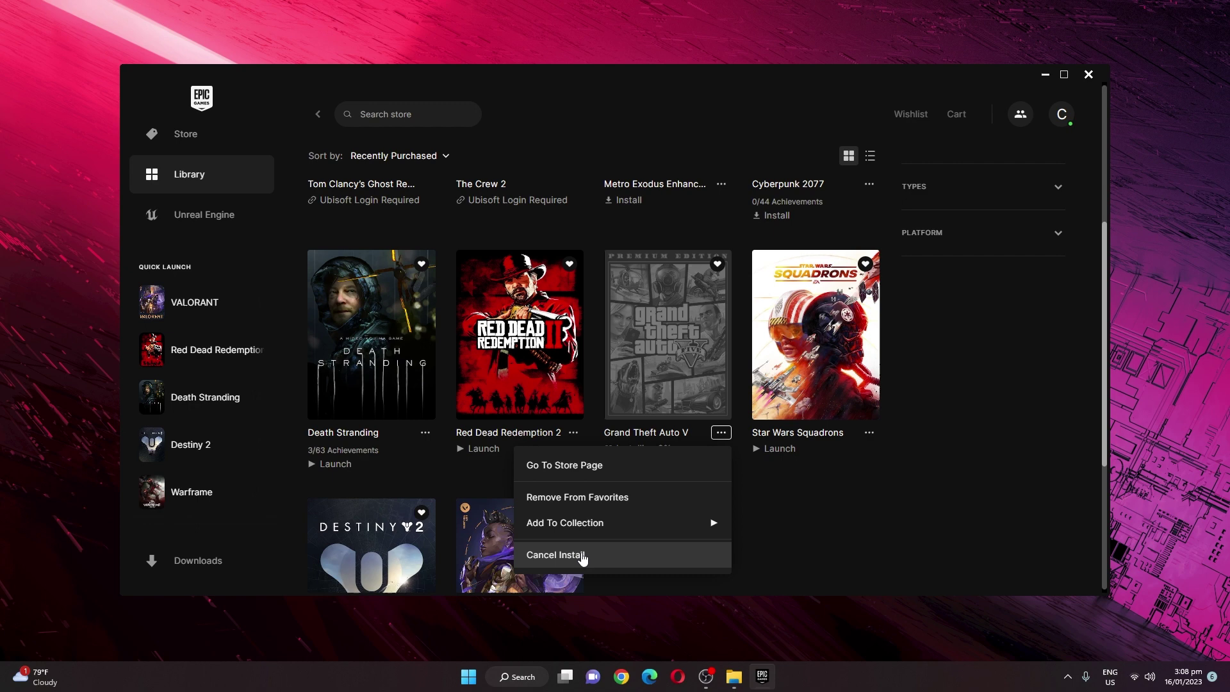
click(582, 556)
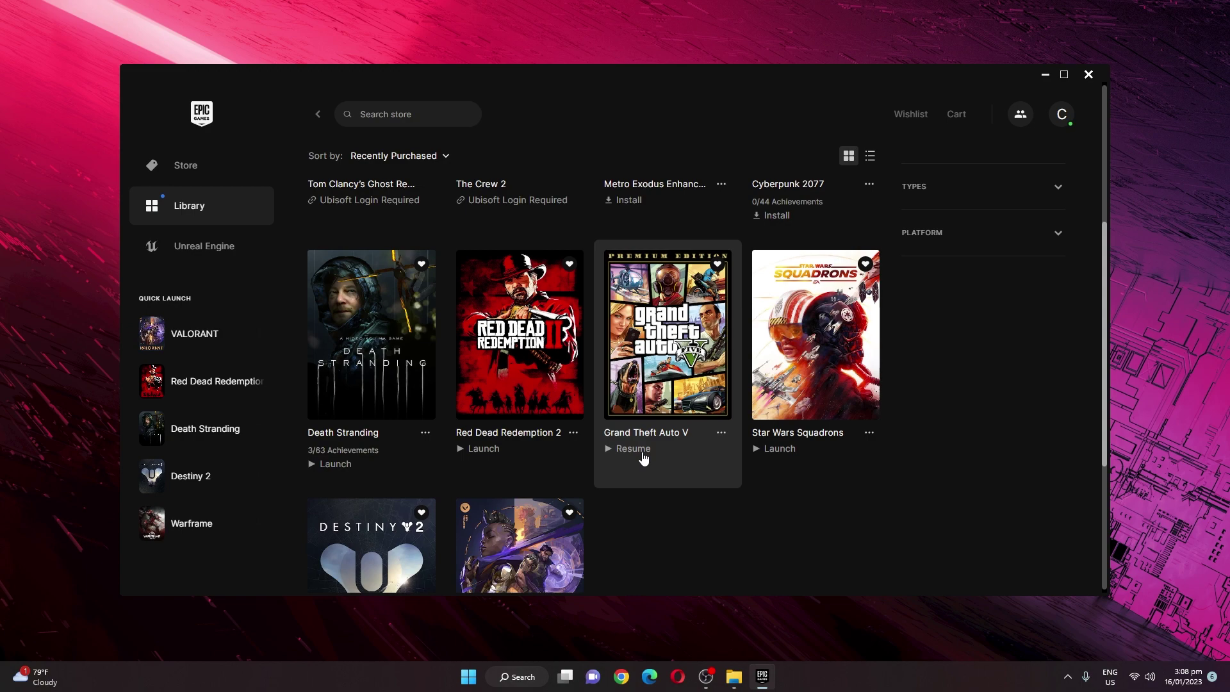
- Switch to File Explorer and open the name of the GTAV 2 folder on GAMES 1 (D:) for editing
key(alt+Tab)
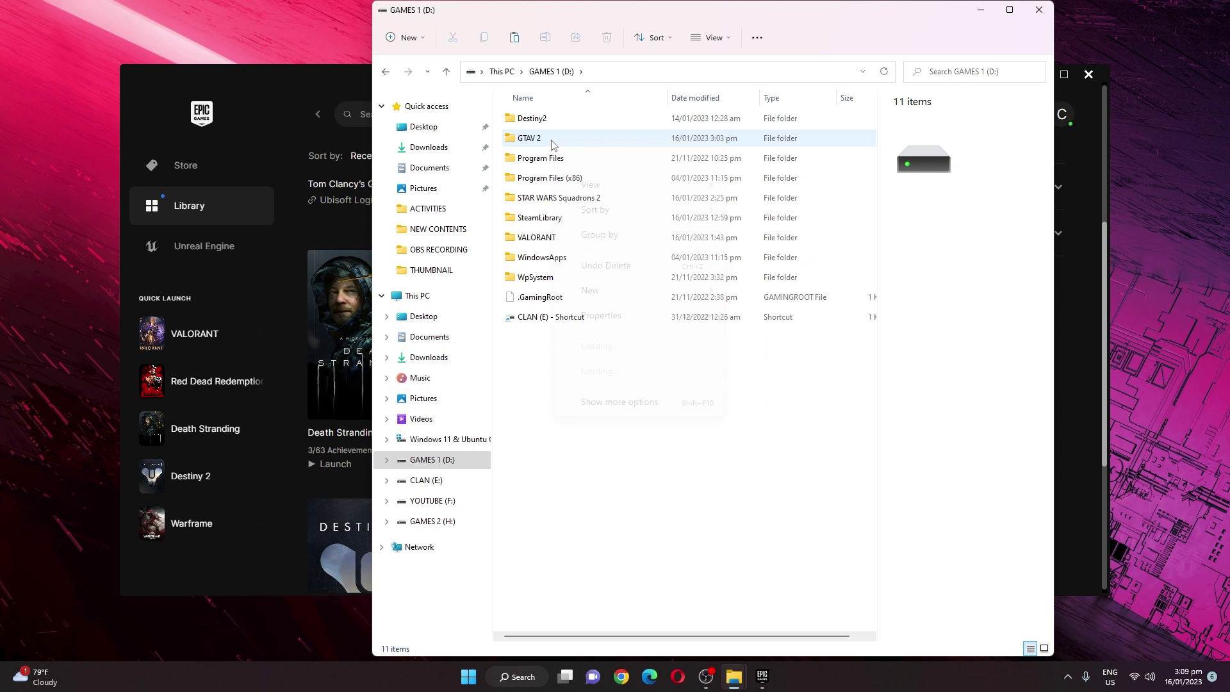
click(553, 146)
key(F2)
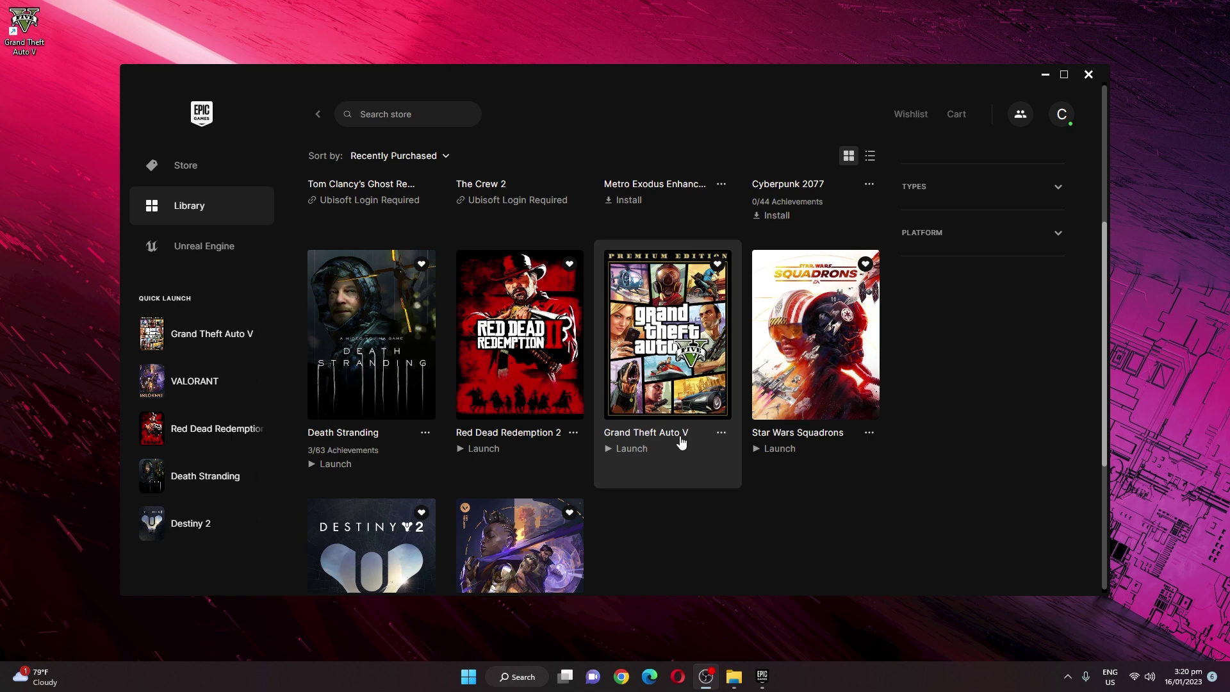
- Launch Grand Theft Auto V from the Epic Games library
click(633, 451)
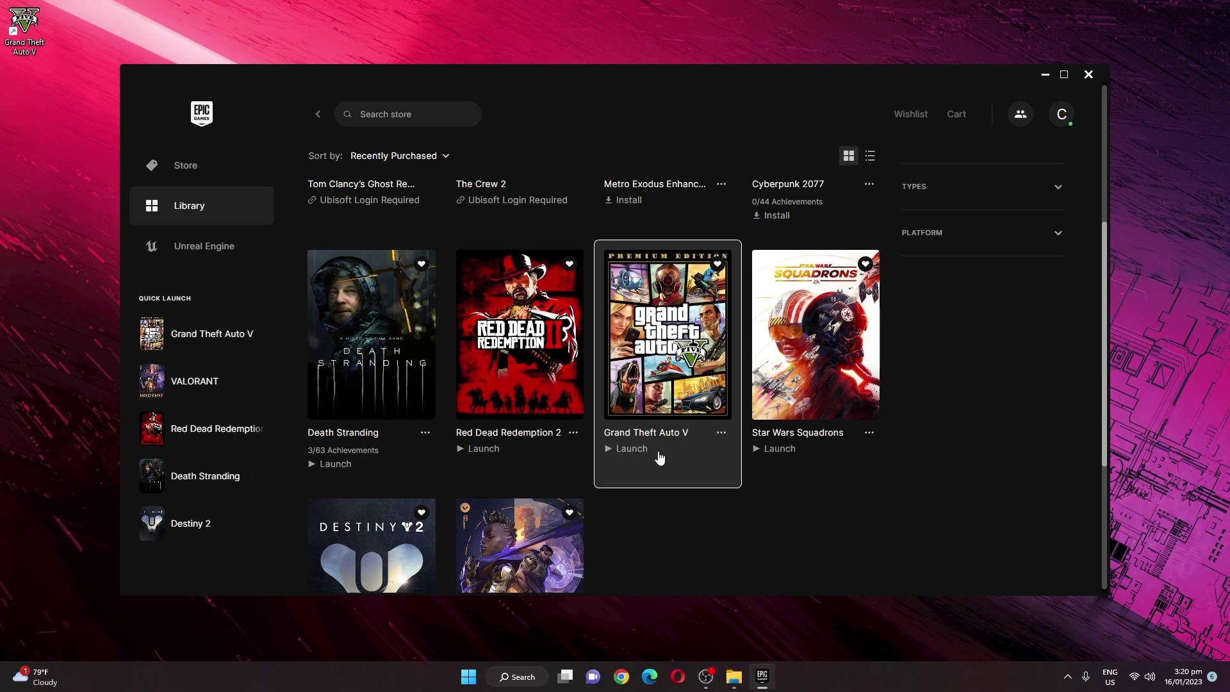